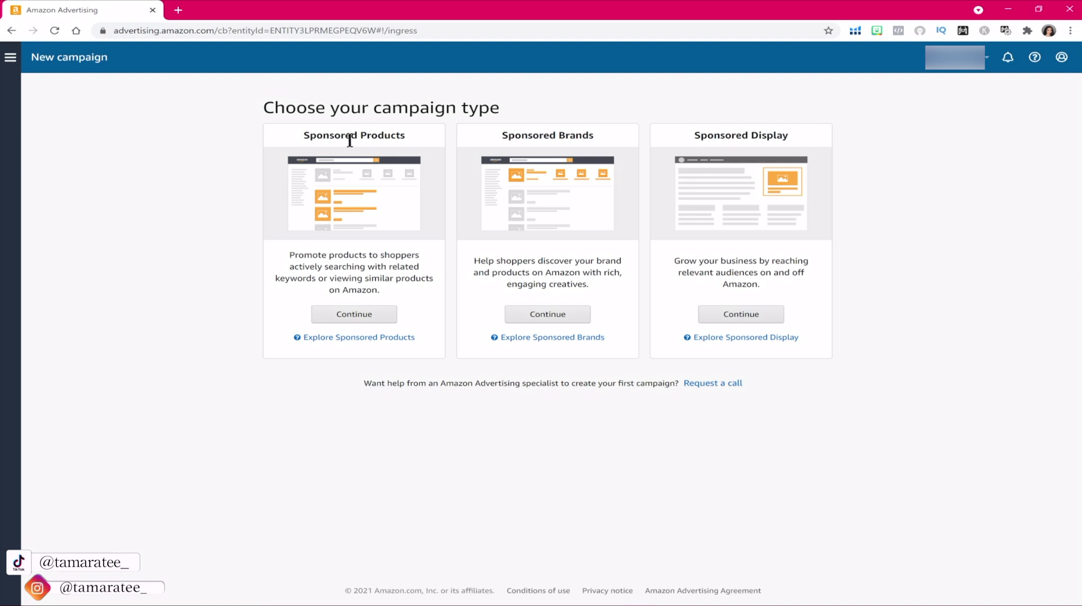
Start a new Sponsored Products campaign from Campaign Manager.
click(360, 314)
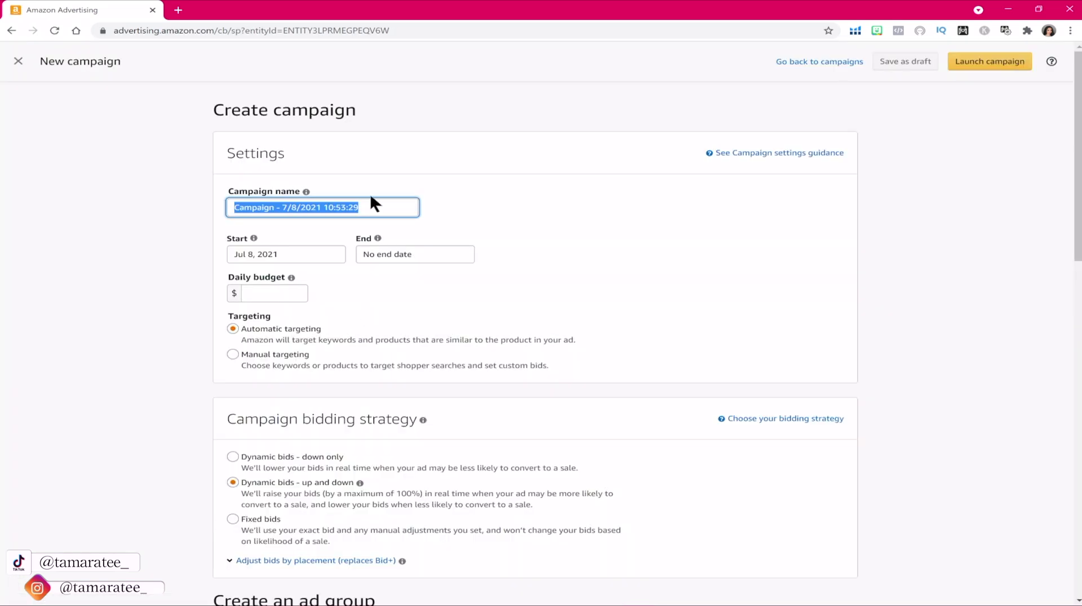
Enter 'Beach Ball Automatic' as the campaign name, fixing a stray typed letter.
text(Beach a)
key(BackSpace)
text(Ba)
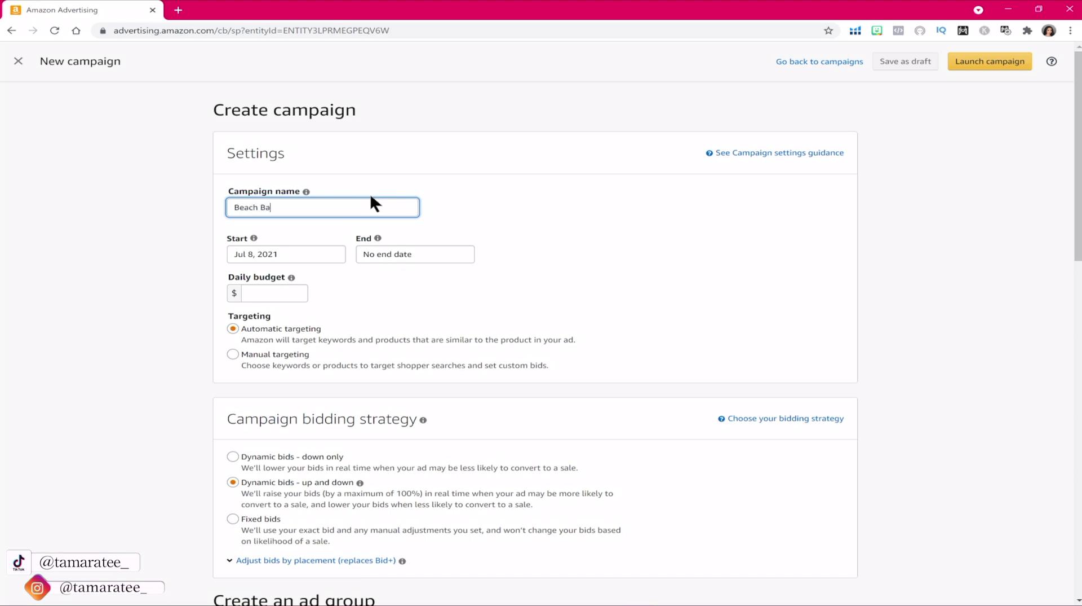
text(ll Automatic)
Enter 20 in the Daily budget field, re-entering it to make it exactly $20.
click(274, 292)
text(20)
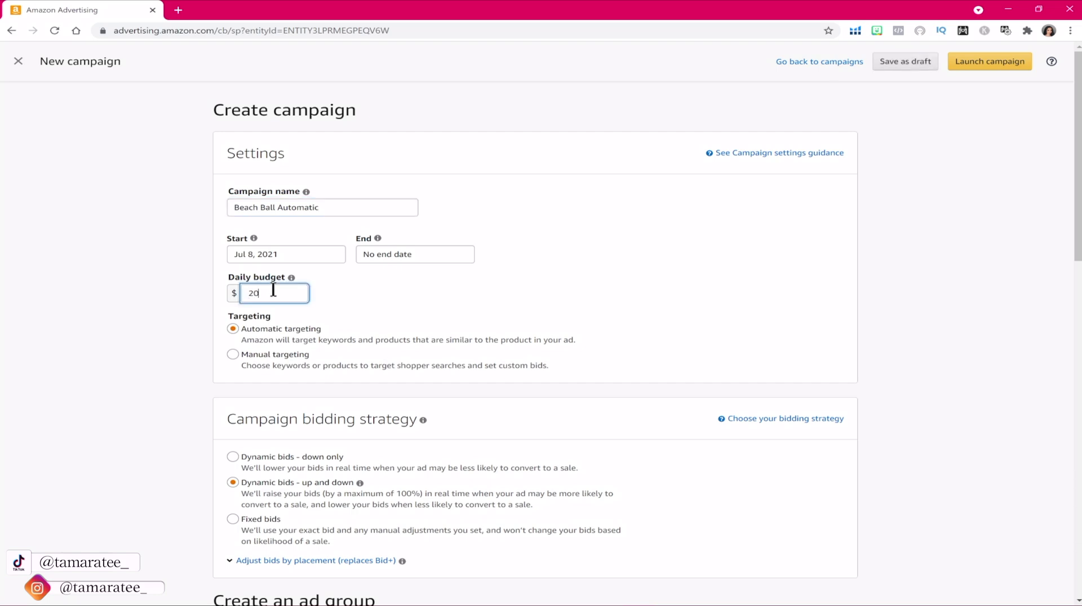
double_click(252, 292)
text(20)
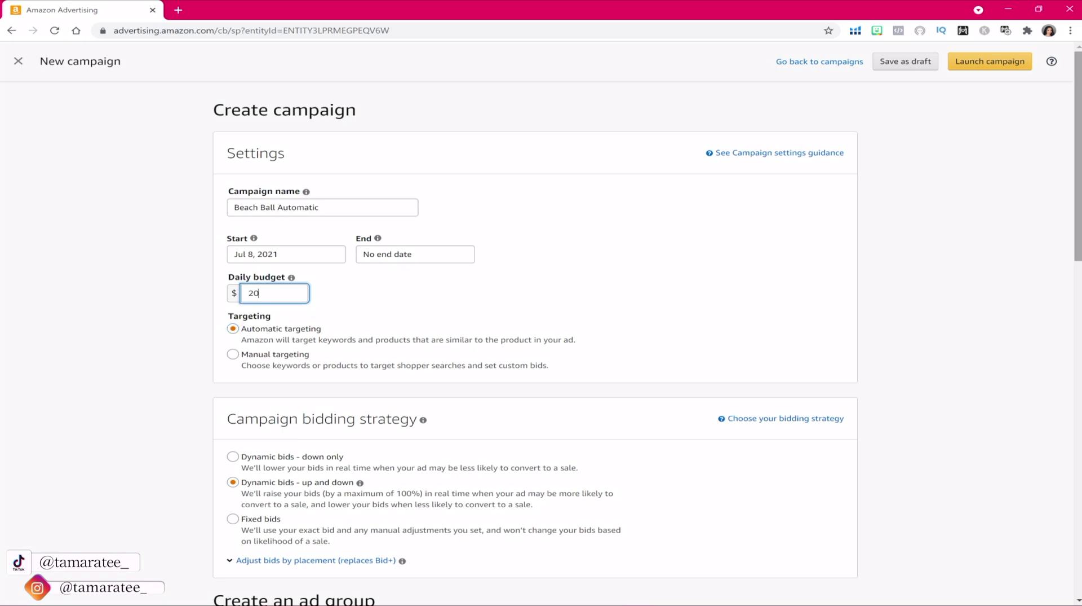
Try Fixed bids and up-and-down bidding, then settle on Dynamic bids - down only.
scroll(487, 111, down, 1)
scroll(487, 111, down, 4)
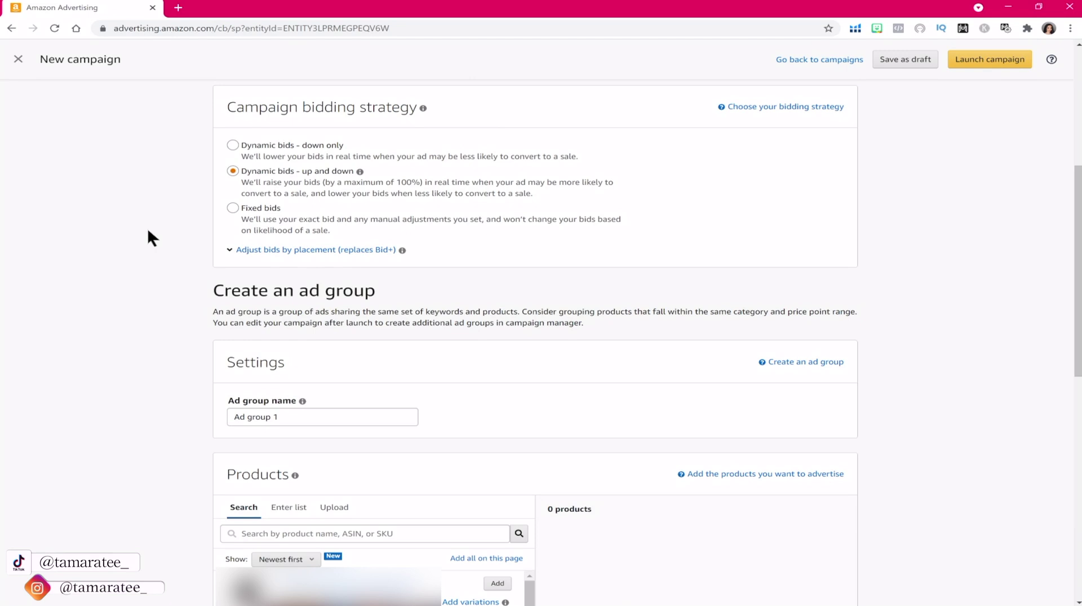
click(233, 210)
click(231, 146)
click(232, 207)
click(233, 171)
click(301, 199)
click(198, 186)
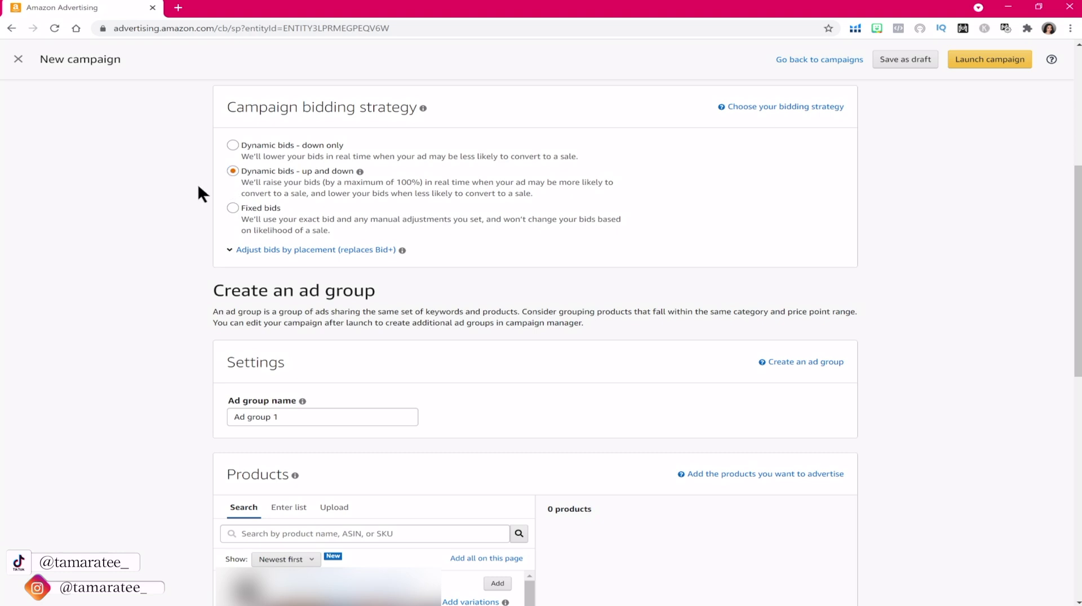
click(232, 146)
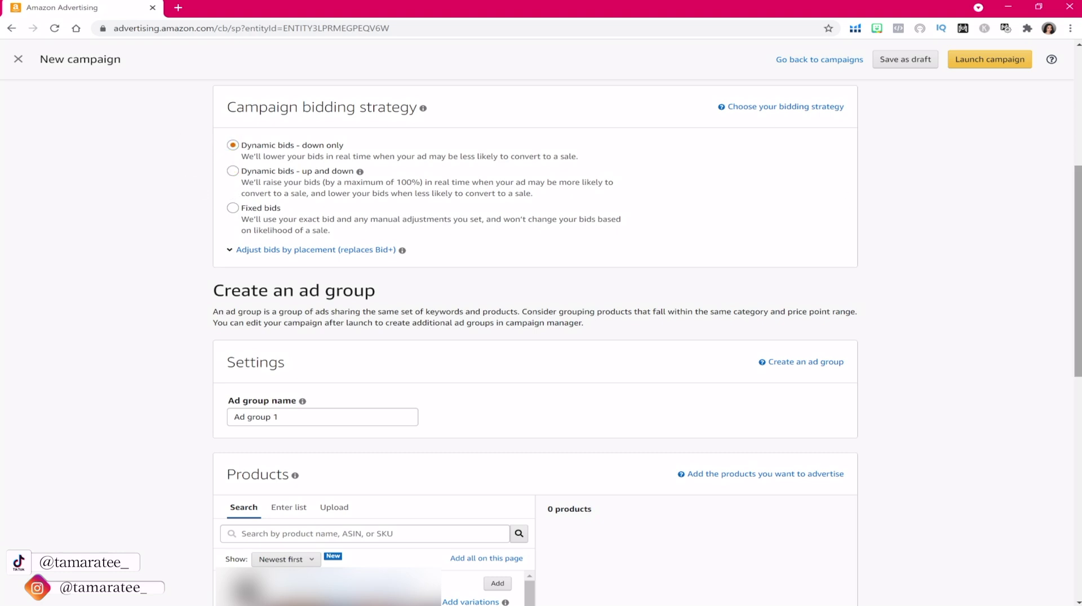
scroll(231, 150, down, 3)
Keep the ad group named 'Ad group 1' and add the first listed product.
scroll(226, 214, down, 1)
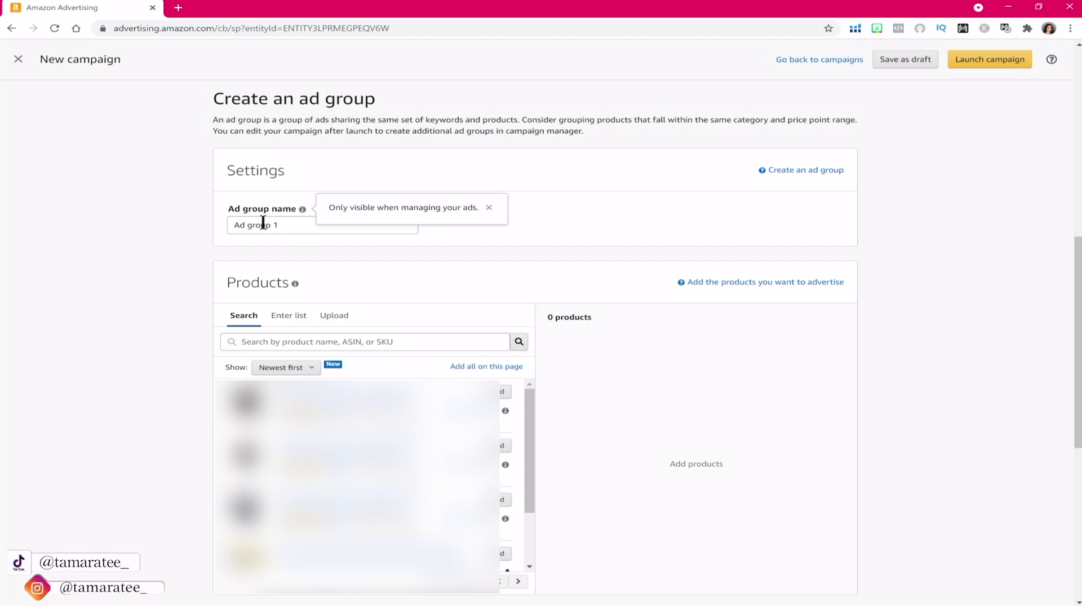
drag(287, 227, 229, 227)
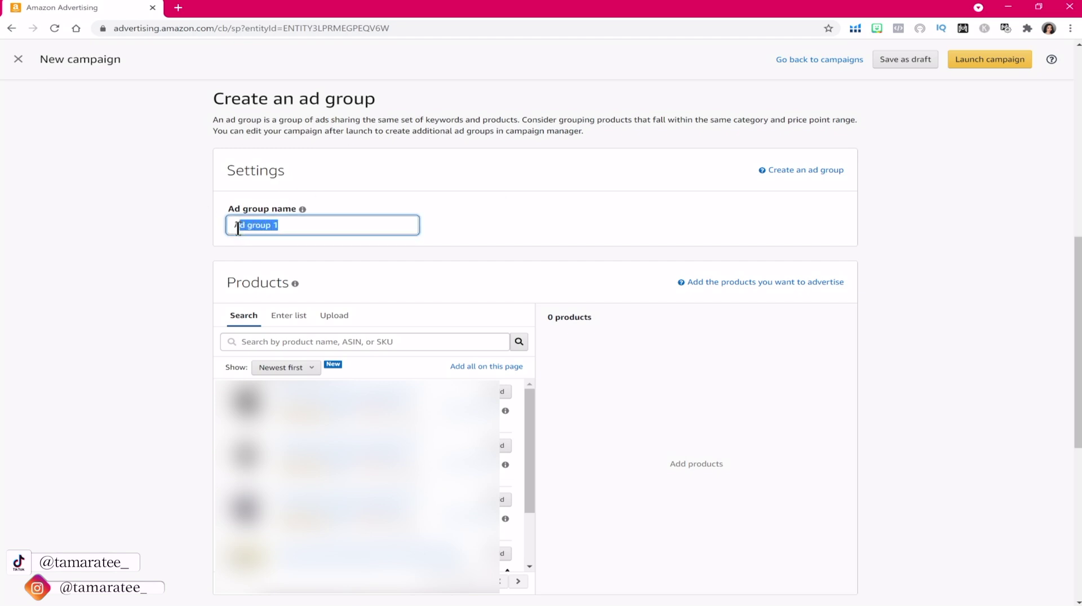
click(184, 231)
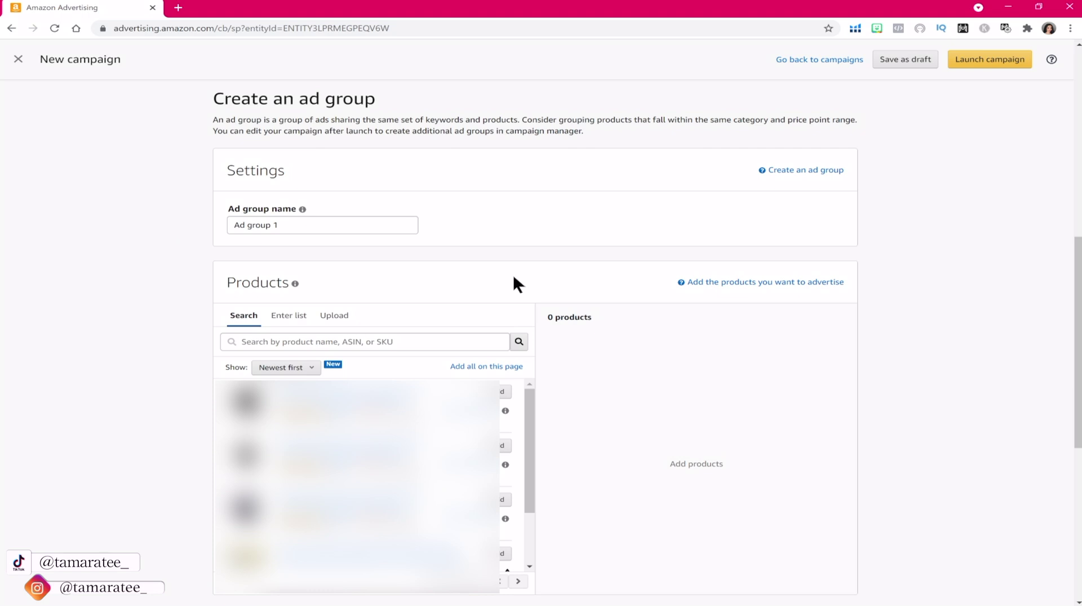
click(506, 394)
drag(1078, 274, 1079, 426)
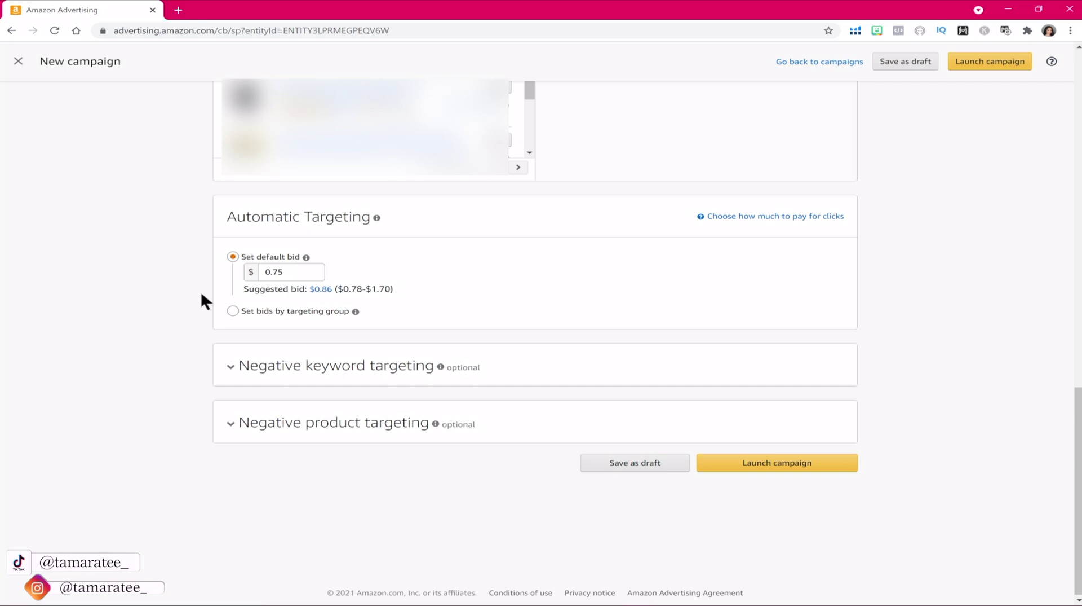
Choose the Set bids by targeting group option for automatic targeting.
click(232, 311)
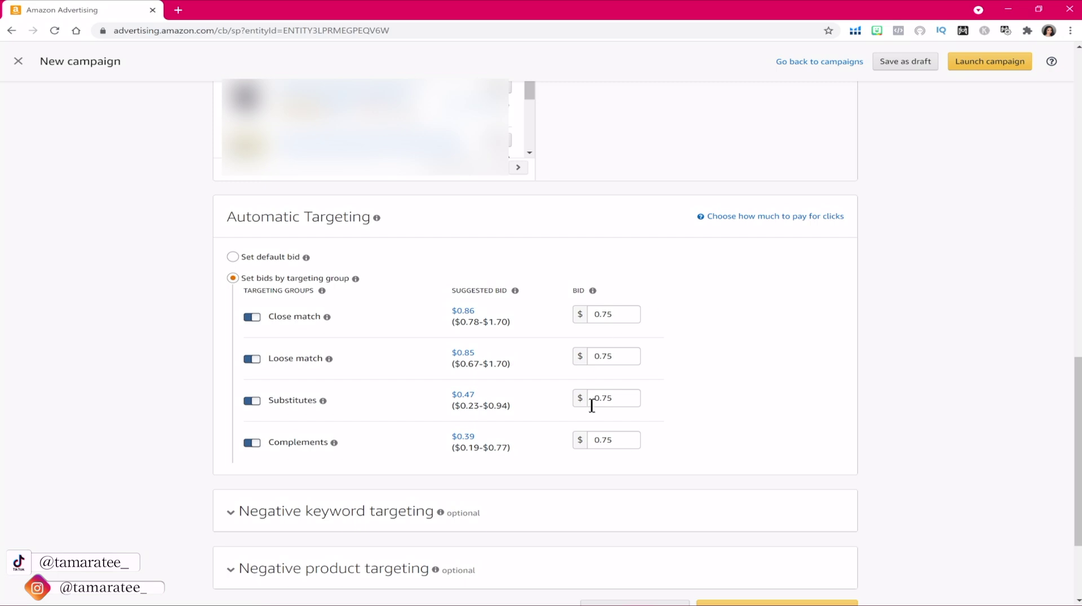
Review the per-group bid table, with all four targeting groups at $0.75.
click(695, 288)
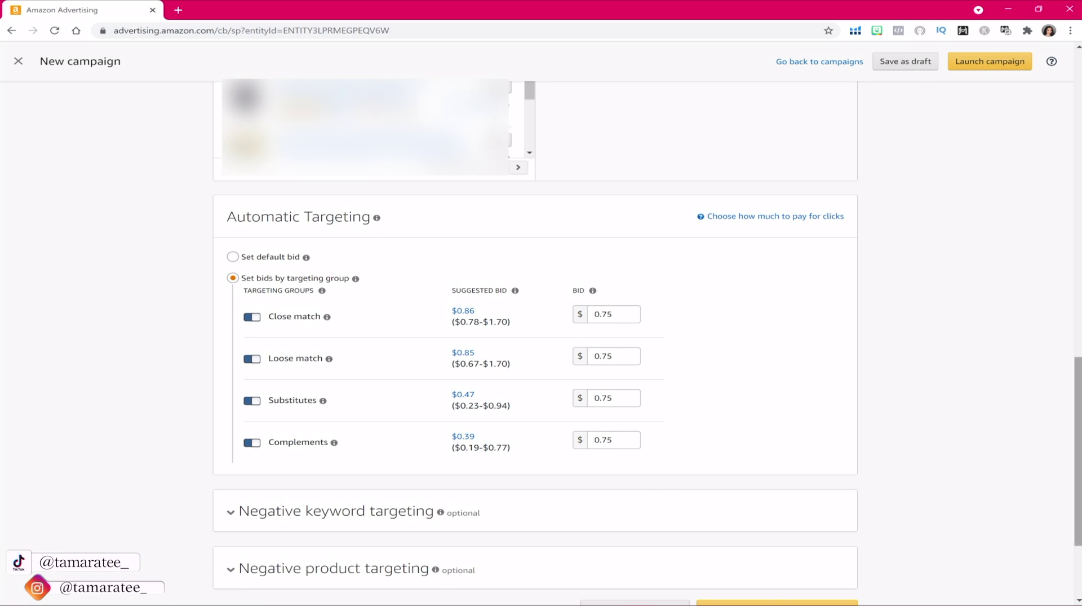
scroll(914, 361, down, 1)
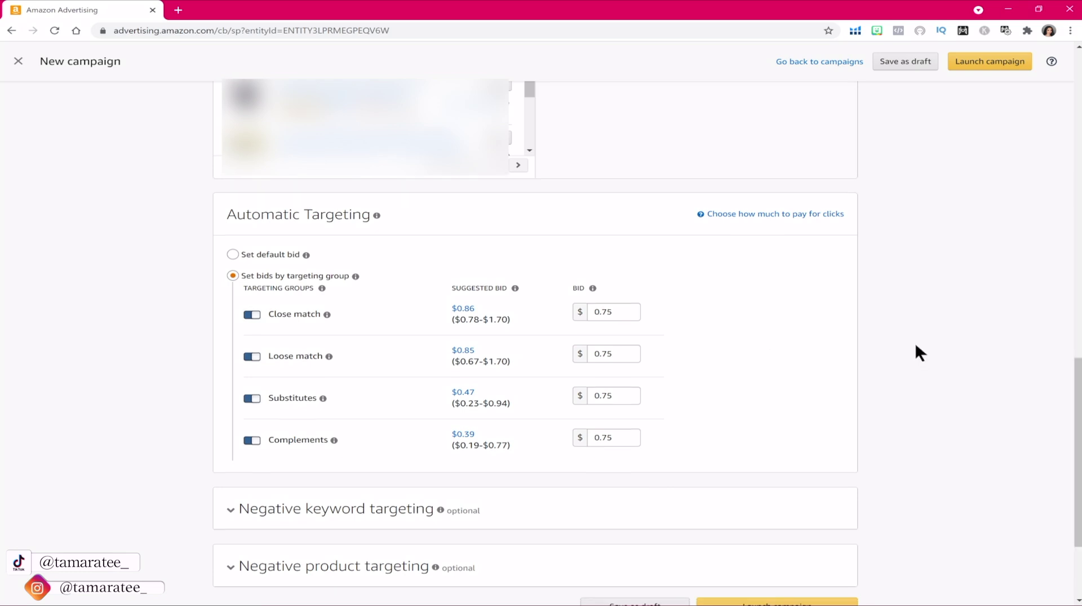
Select Set default bid so one $0.75 bid covers all targeting groups.
click(232, 256)
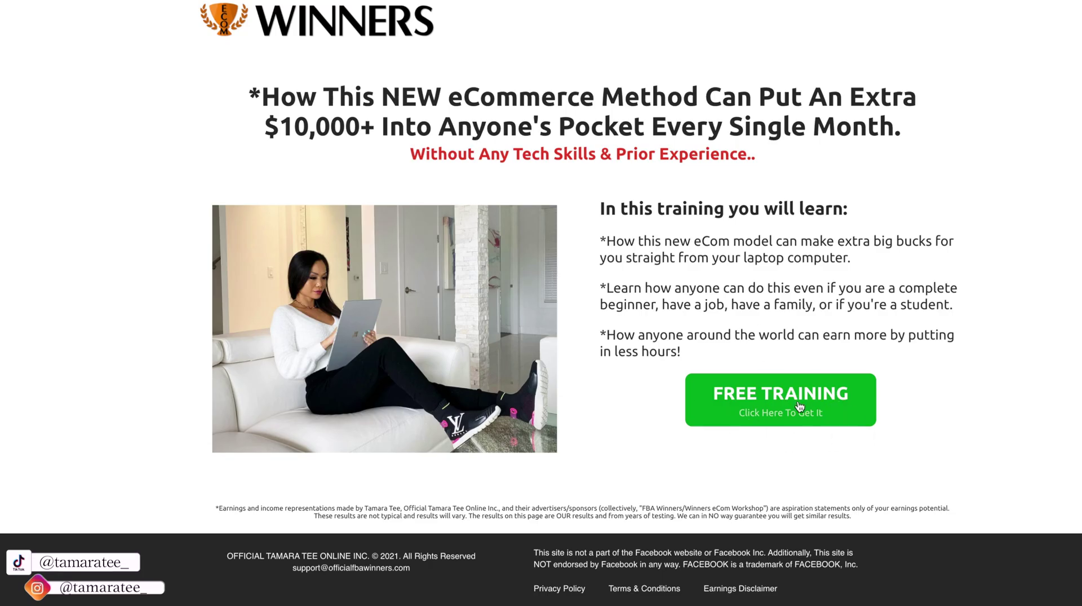
Open the free training signup form using the green FREE TRAINING button.
click(800, 403)
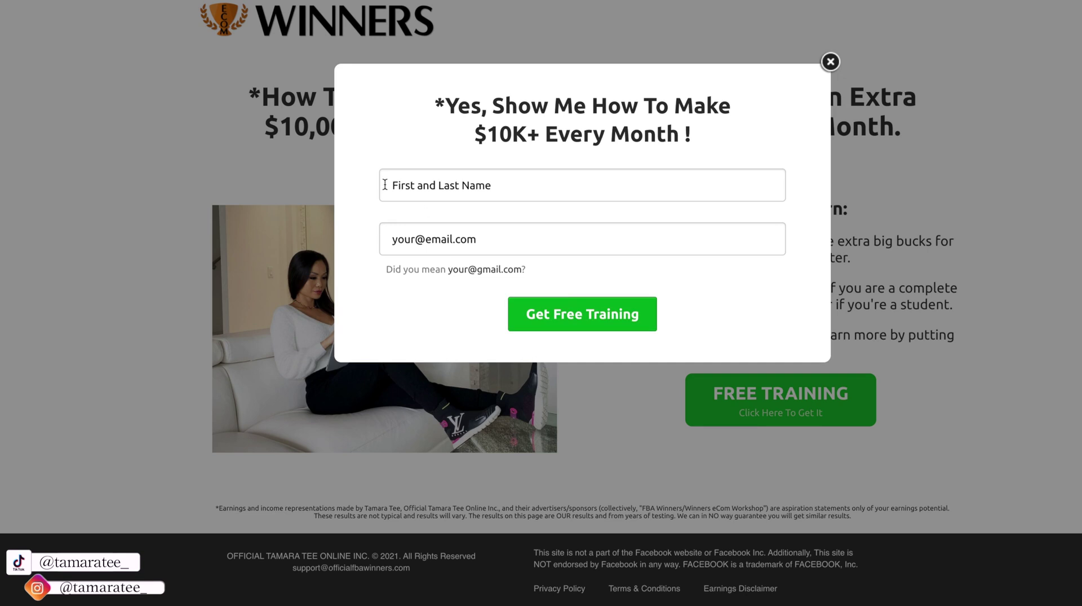